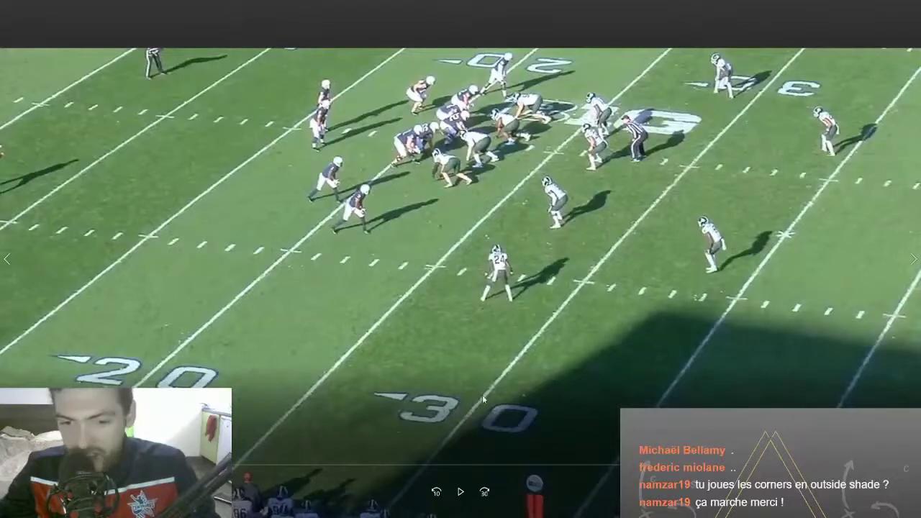
Replay the football clip from the snap several times, pausing mid-play to examine the linebackers' reads and the backfield action.
{"action": "left_click", "coordinate": [461, 492]}
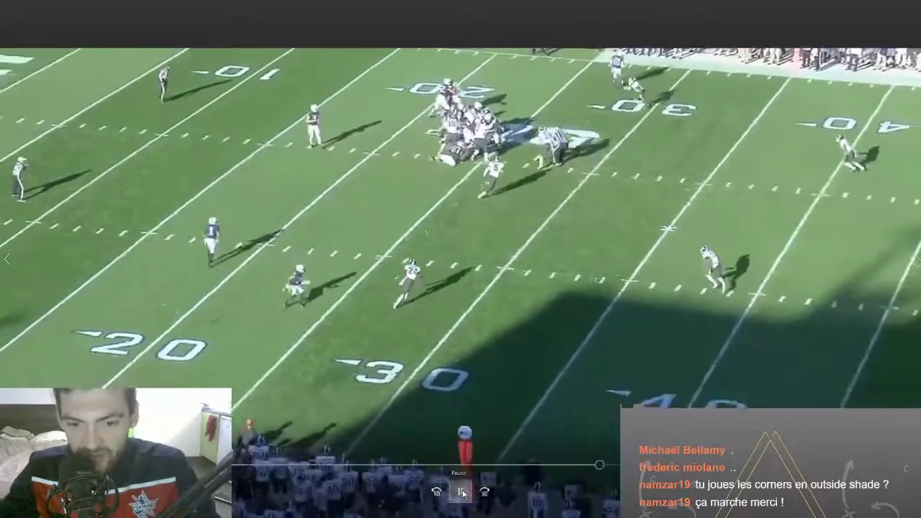
{"action": "left_click", "coordinate": [462, 492]}
{"action": "left_click_drag", "start_coordinate": [599, 465], "coordinate": [280, 462]}
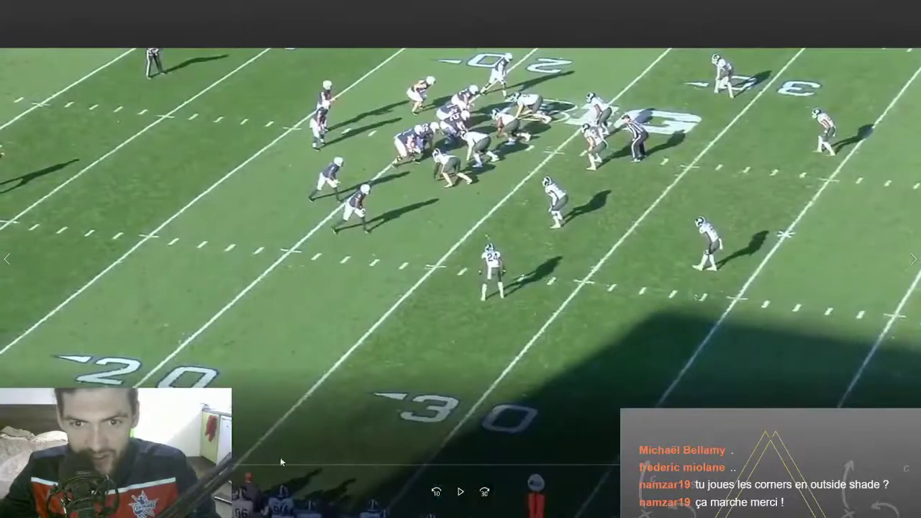
{"action": "left_click", "coordinate": [461, 495]}
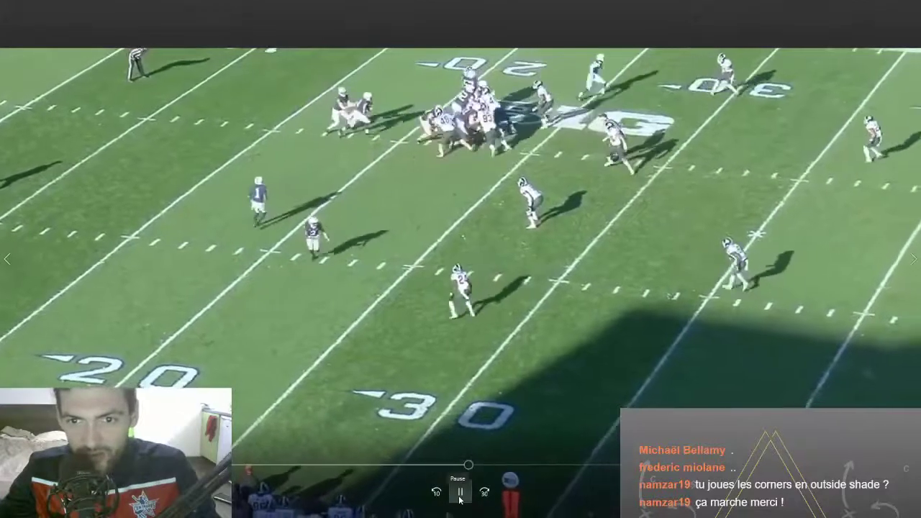
{"action": "left_click", "coordinate": [460, 496]}
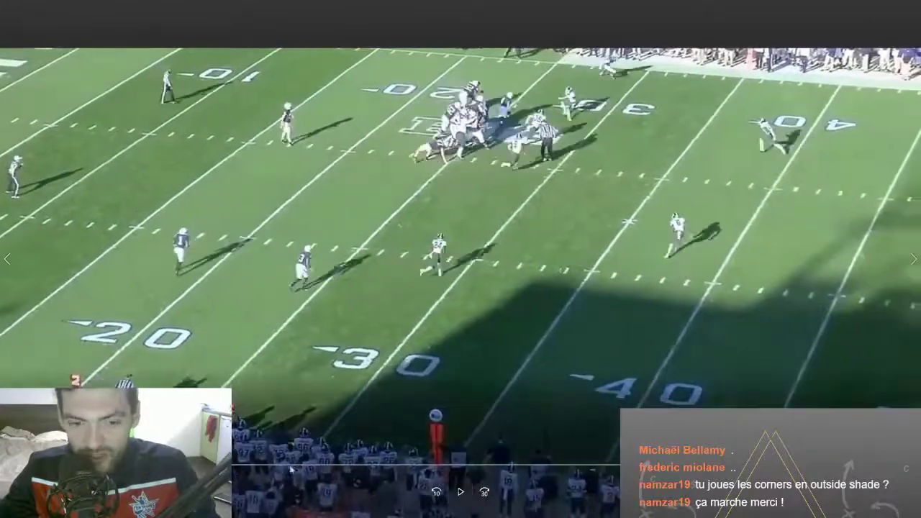
{"action": "left_click", "coordinate": [291, 469]}
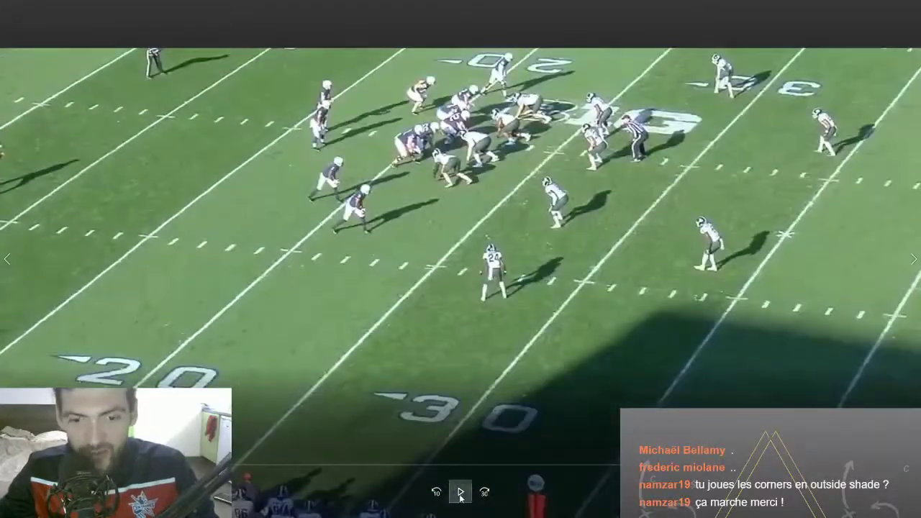
{"action": "left_click", "coordinate": [461, 494]}
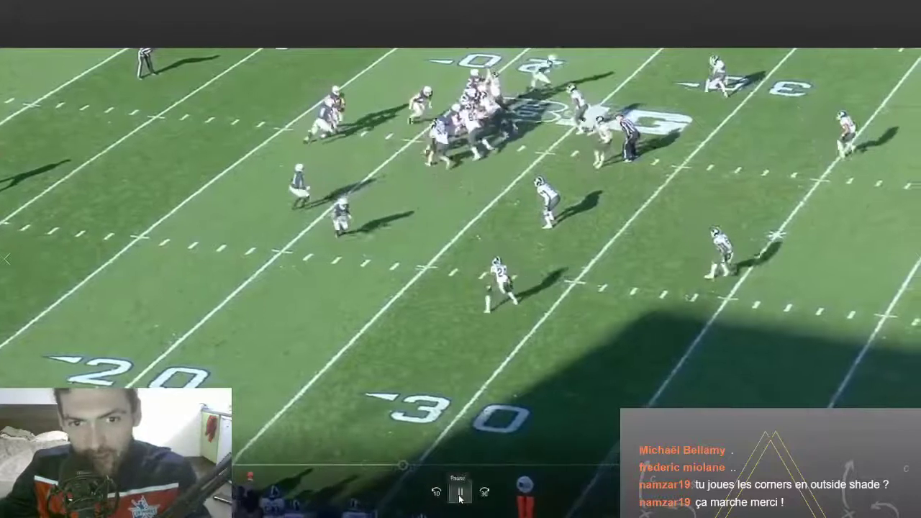
{"action": "left_click", "coordinate": [434, 168]}
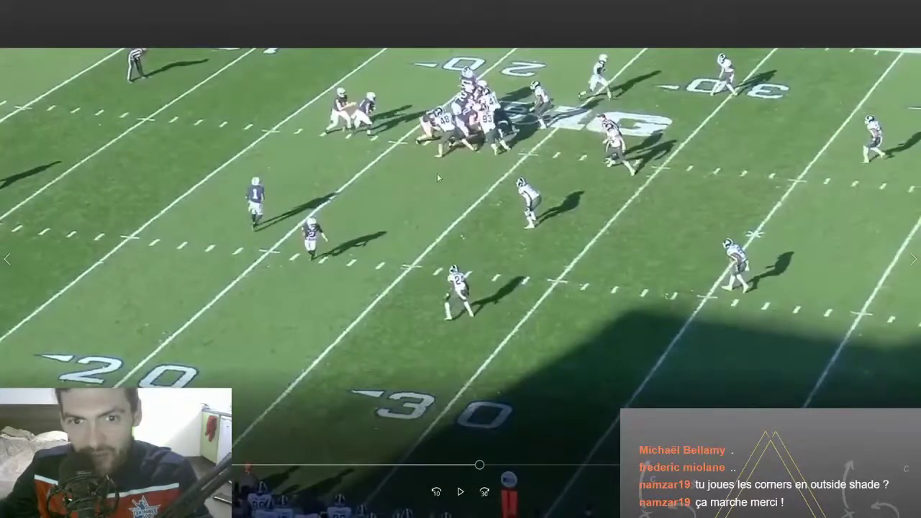
{"action": "left_click", "coordinate": [462, 493]}
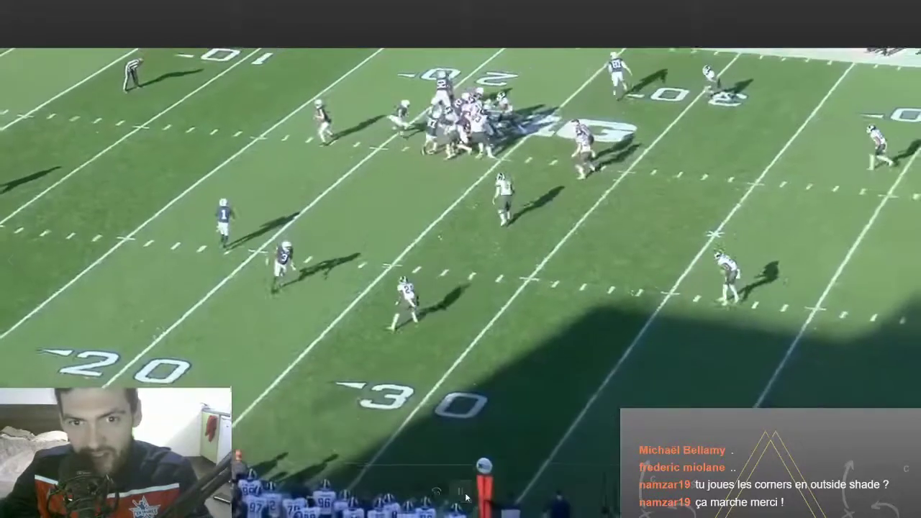
{"action": "left_click", "coordinate": [464, 494]}
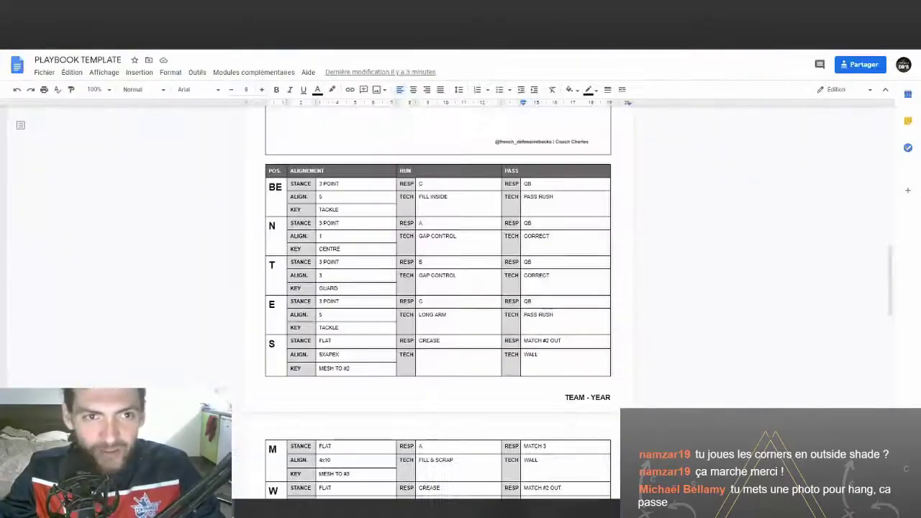
In the playbook template document, replace the S position's key with "QB au travers du guard".
{"action": "scroll", "coordinate": [374, 272], "scroll_direction": "down", "scroll_amount": 1}
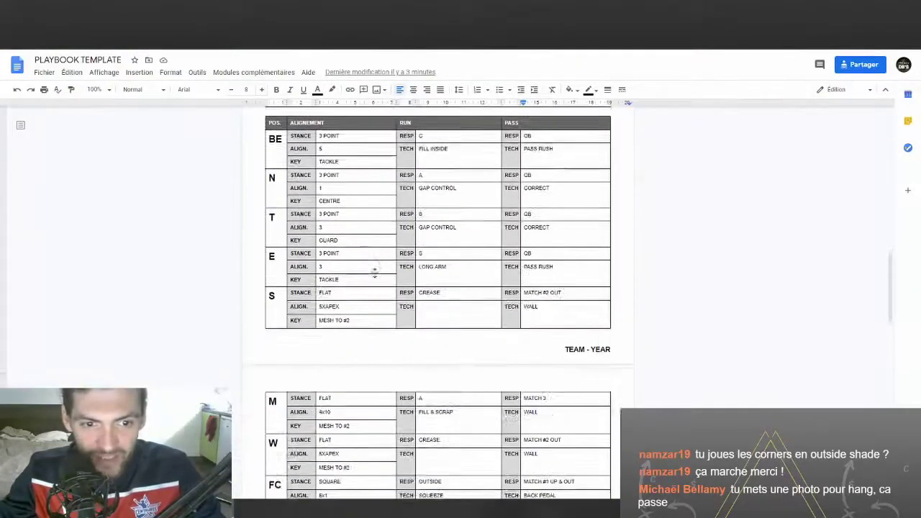
{"action": "scroll", "coordinate": [374, 272], "scroll_direction": "down", "scroll_amount": 1}
{"action": "left_click", "coordinate": [356, 273]}
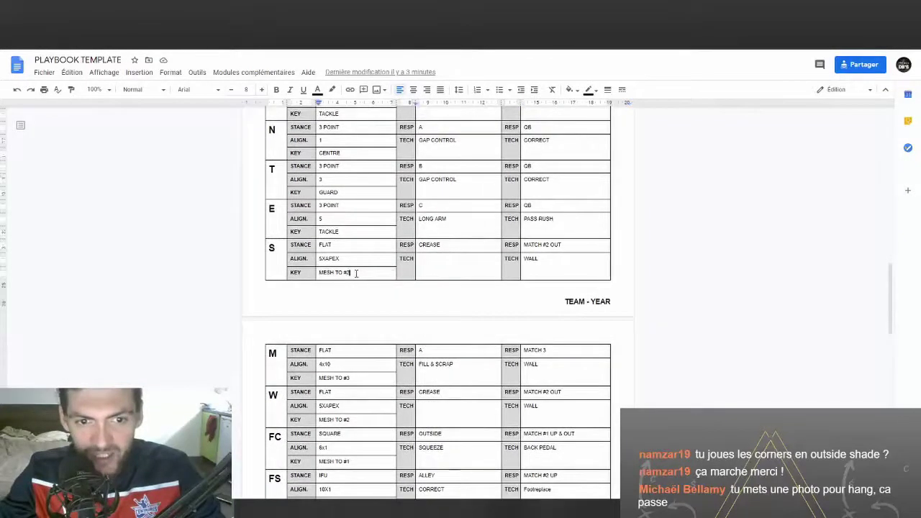
{"action": "left_click_drag", "start_coordinate": [350, 273], "coordinate": [320, 273]}
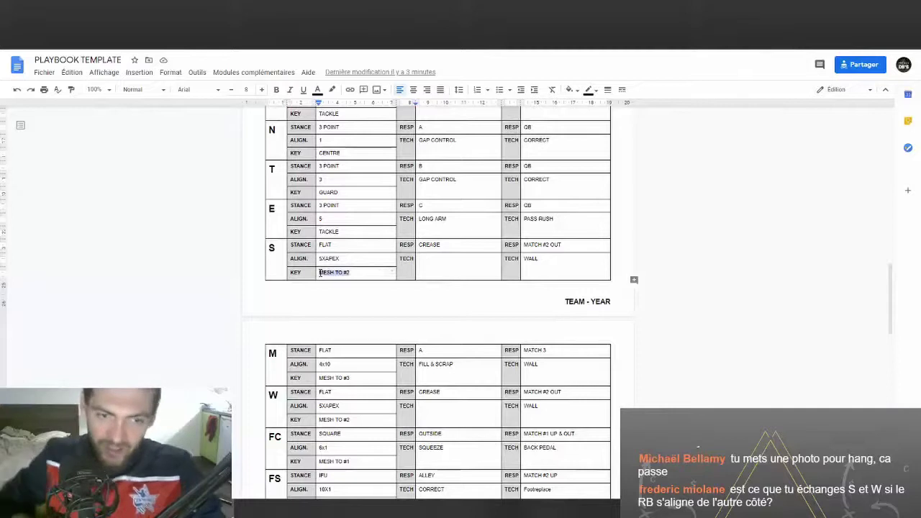
{"action": "left_click", "coordinate": [329, 272]}
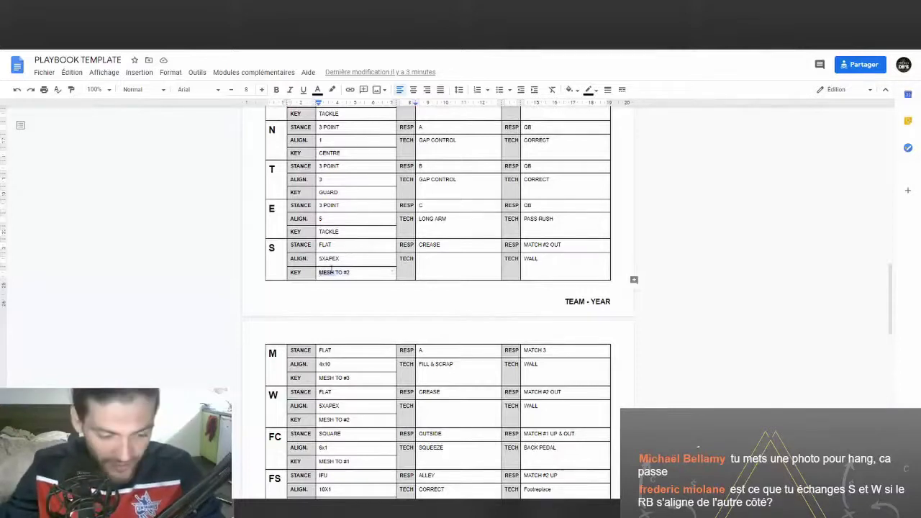
{"action": "key", "text": "Caps_Lock"}
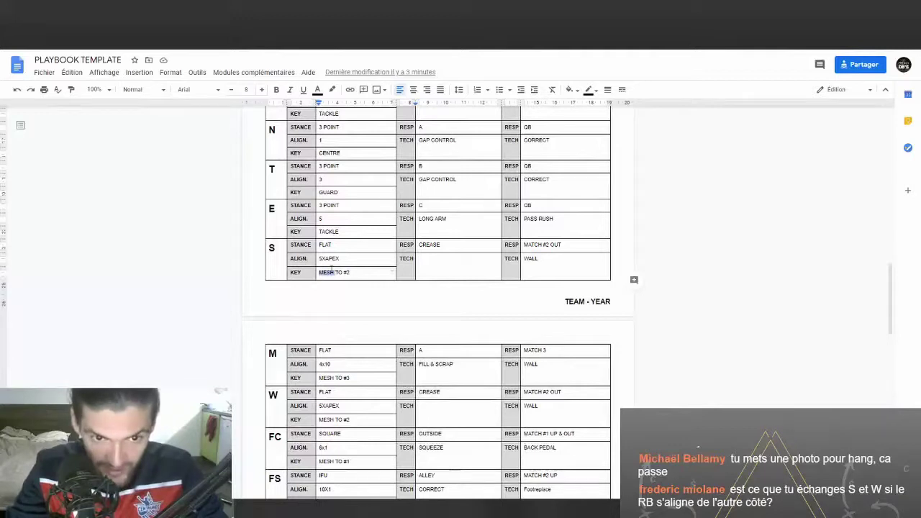
{"action": "type", "text": "QB"}
{"action": "key", "text": "Caps_Lock"}
{"action": "type", "text": "au travers de"}
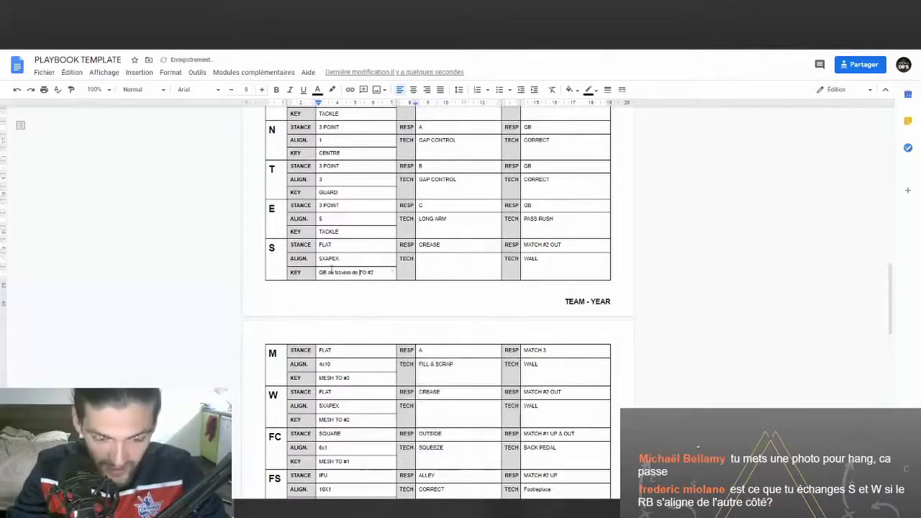
{"action": "key", "text": "BackSpace"}
{"action": "type", "text": "u guard"}
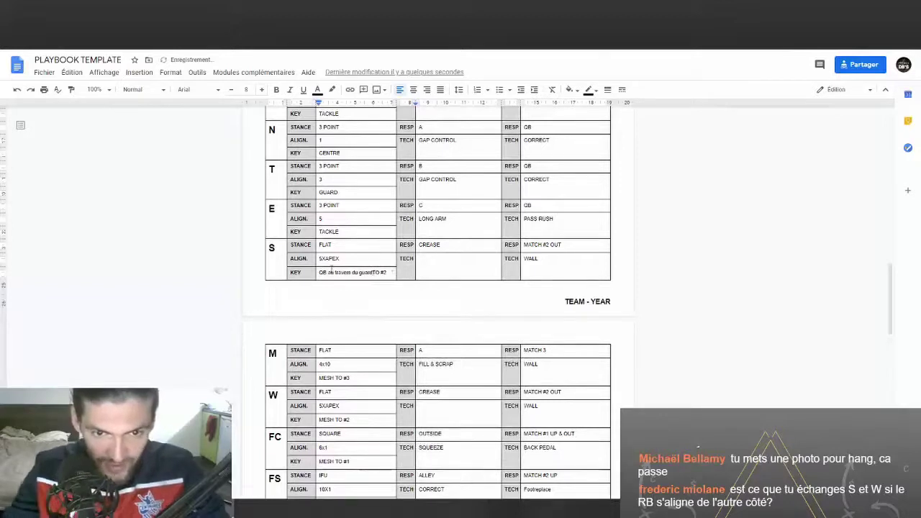
{"action": "key", "text": "shift+End"}
{"action": "key", "text": "Delete"}
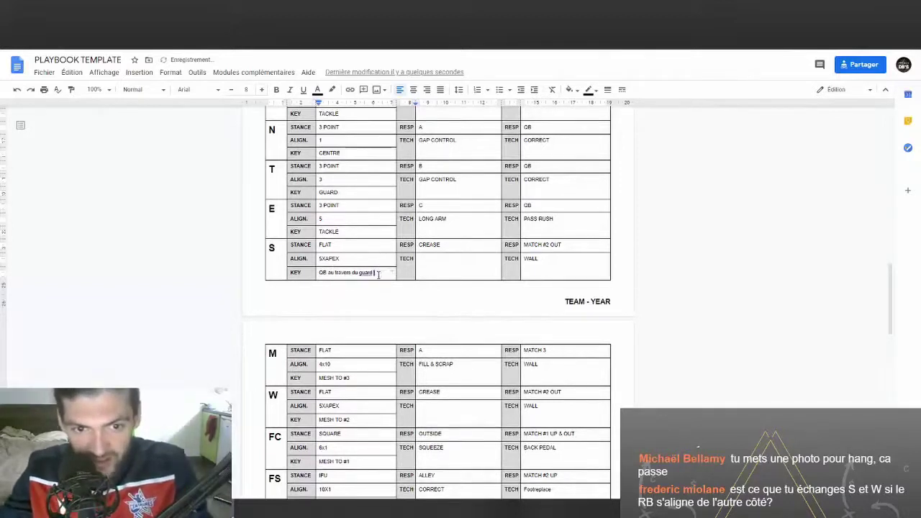
Capitalise "Guard" in the S position's key and dismiss the grammar suggestions notice.
{"action": "right_click", "coordinate": [369, 273]}
{"action": "left_click", "coordinate": [391, 295]}
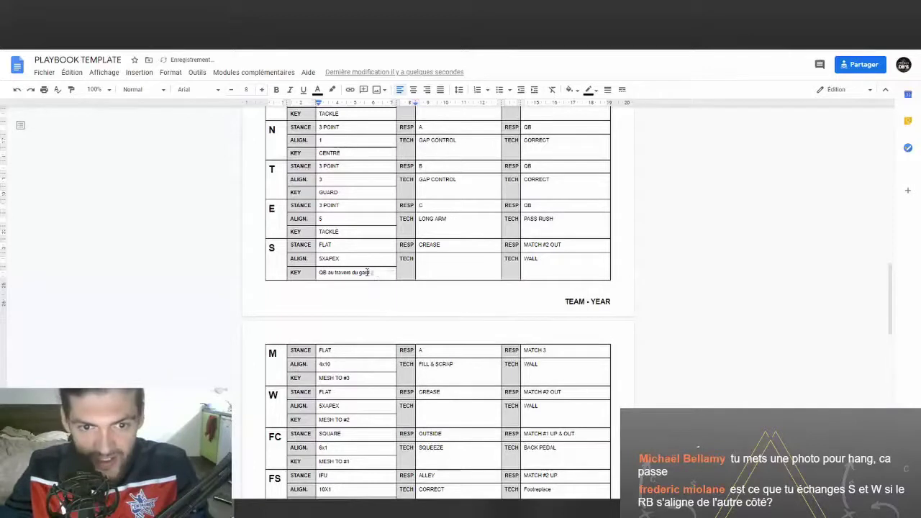
{"action": "key", "text": "BackSpace"}
{"action": "key", "text": "BackSpace"}
{"action": "key", "text": "BackSpace"}
{"action": "key", "text": "BackSpace"}
{"action": "type", "text": "c"}
{"action": "key", "text": "Caps_Lock"}
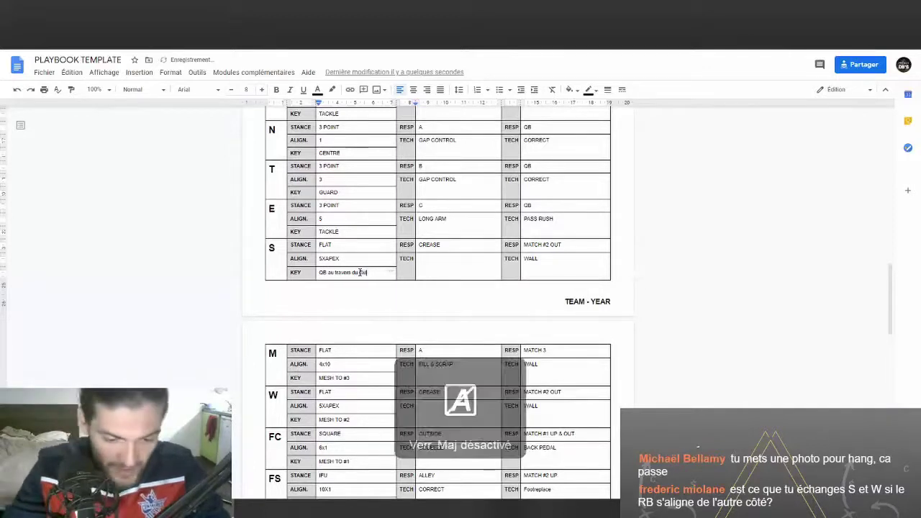
{"action": "type", "text": "ard"}
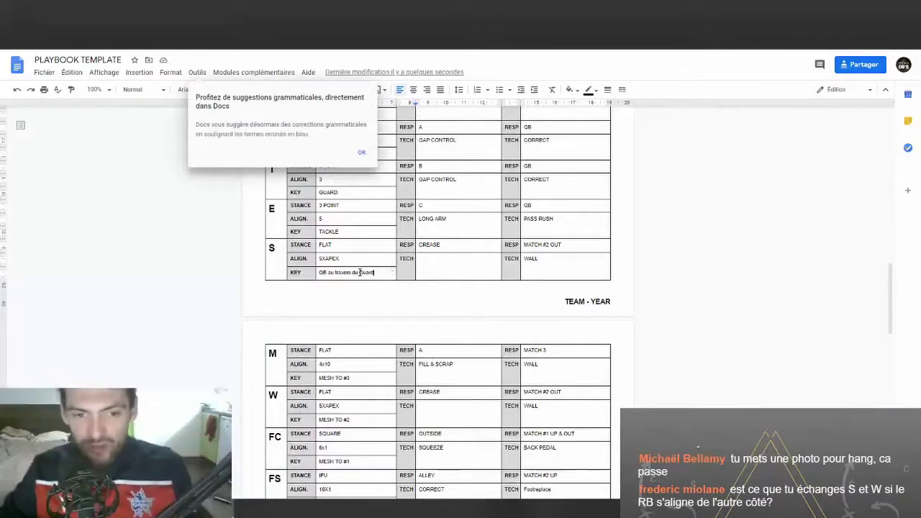
{"action": "left_click", "coordinate": [362, 153]}
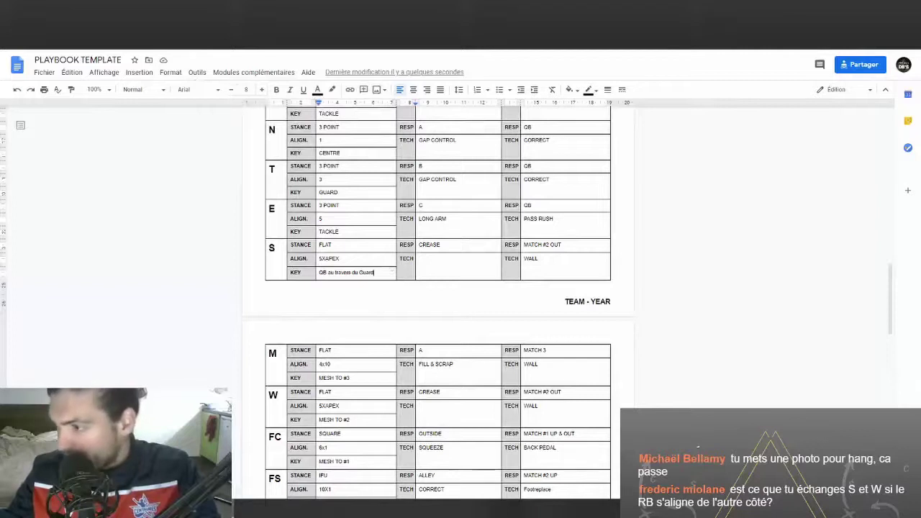
Switch to the video player and replay the clip from the snap, pausing mid-play to examine the linebackers' read.
{"action": "key", "text": "alt+Tab"}
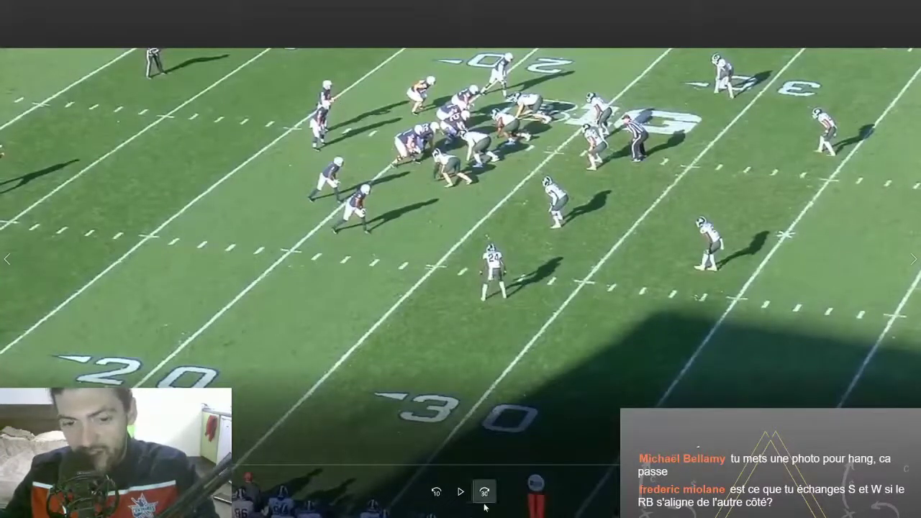
{"action": "left_click", "coordinate": [462, 492]}
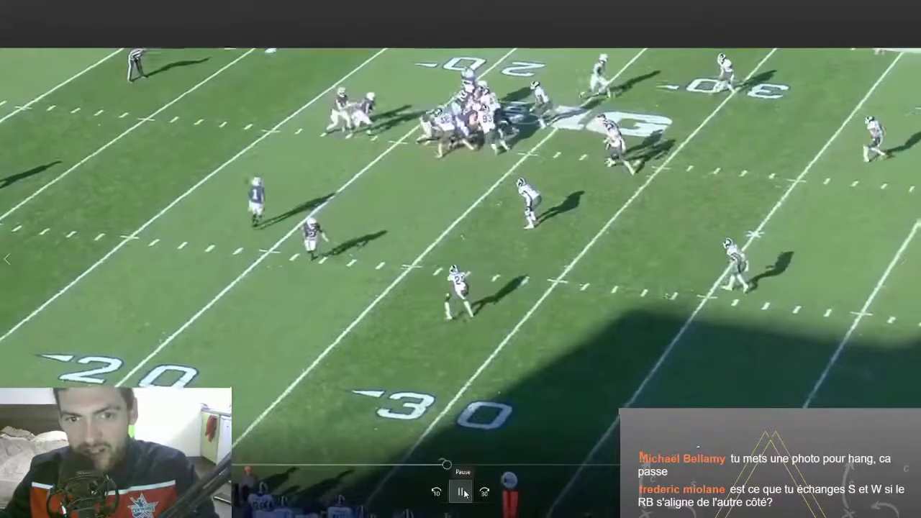
{"action": "left_click", "coordinate": [462, 491]}
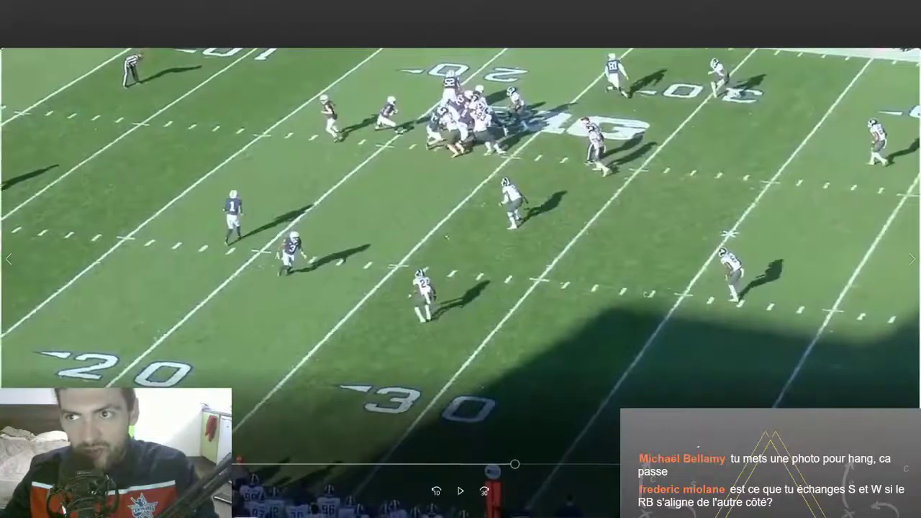
Return to the playbook template document and append "TO #2" to the S position's key.
{"action": "key", "text": "alt+Tab"}
{"action": "left_click", "coordinate": [328, 274]}
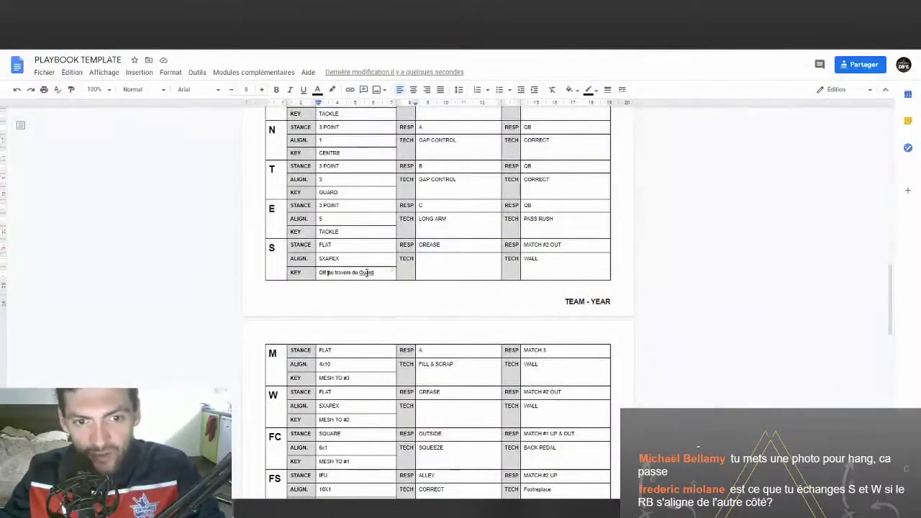
{"action": "type", "text": "to"}
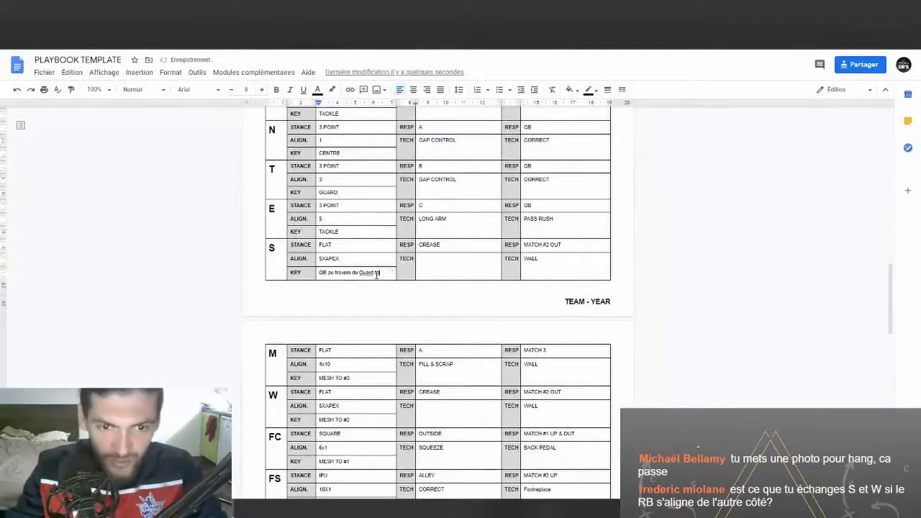
{"action": "key", "text": "BackSpace"}
{"action": "key", "text": "BackSpace"}
{"action": "key", "text": "Caps_Lock"}
{"action": "type", "text": "TO"}
{"action": "key", "text": "Caps_Lock"}
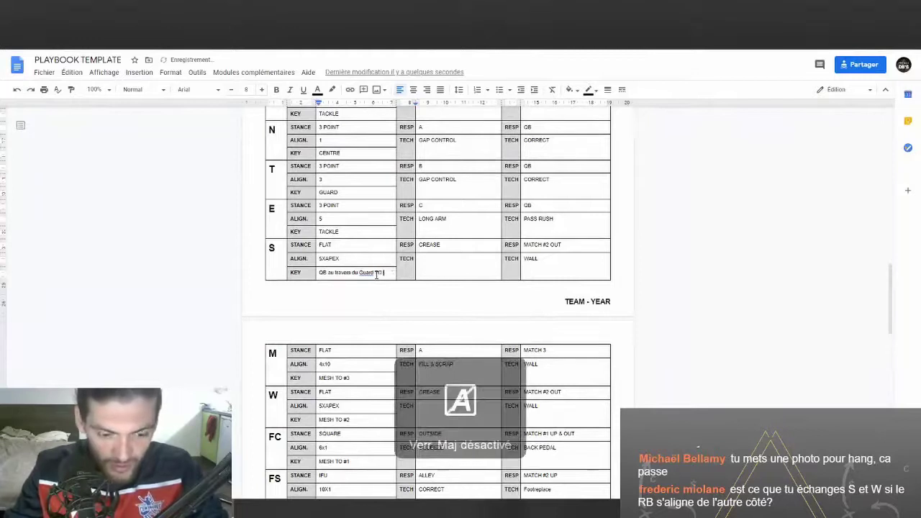
{"action": "type", "text": "#"}
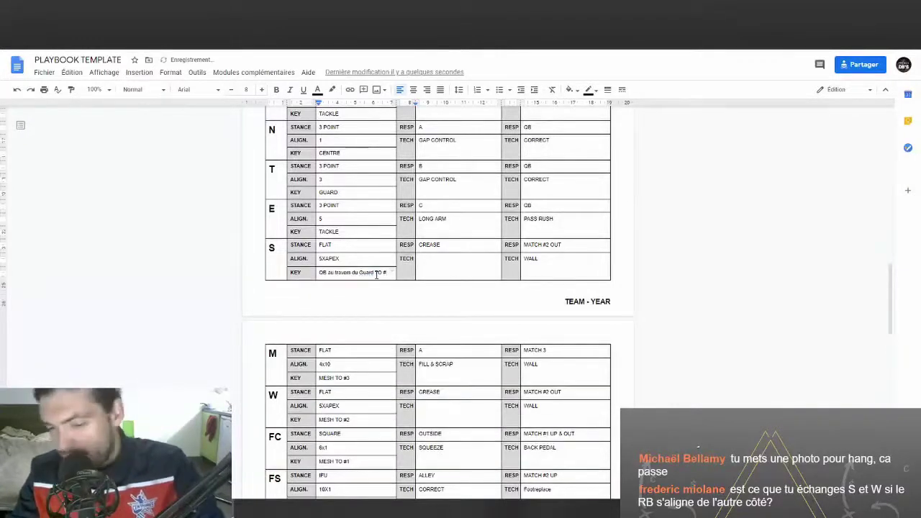
{"action": "type", "text": "2,"}
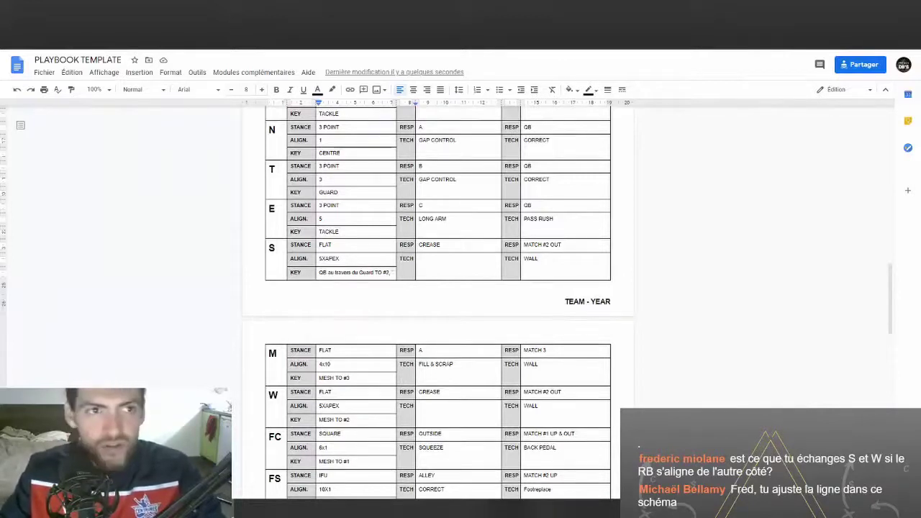
In the Playbook du live slides, try moving the red 3 player closer to the line, undo it, and highlight the linemen.
{"action": "key", "text": "ctrl+Tab"}
{"action": "left_click", "coordinate": [552, 158]}
{"action": "left_click_drag", "start_coordinate": [552, 157], "coordinate": [510, 189]}
{"action": "key", "text": "ctrl+z"}
{"action": "key", "text": "Delete"}
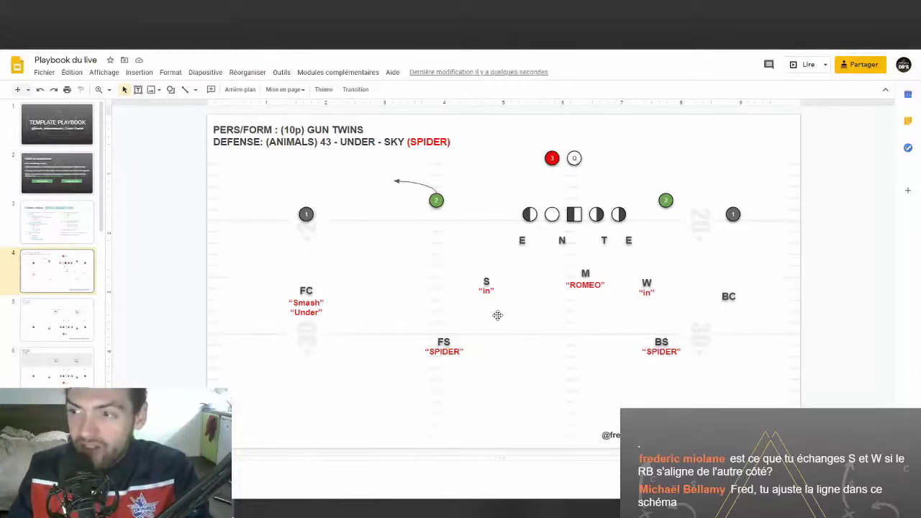
{"action": "left_click_drag", "start_coordinate": [651, 257], "coordinate": [514, 203]}
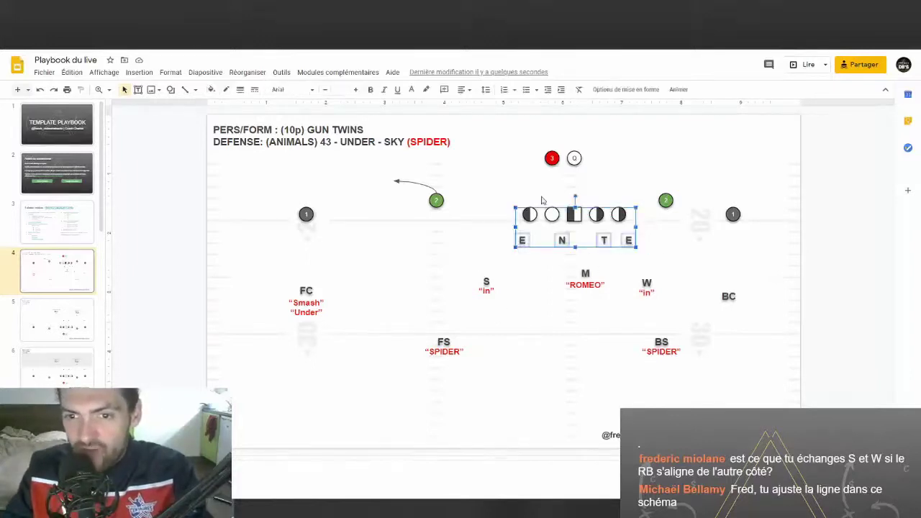
{"action": "left_click", "coordinate": [542, 201]}
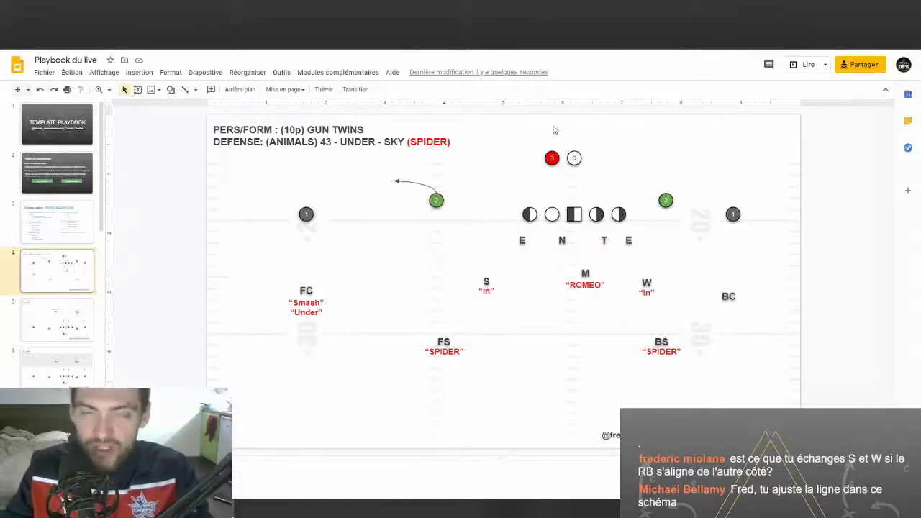
Return to the playbook template document and change the M position's key to RB TO #3.
{"action": "key", "text": "ctrl+Tab"}
{"action": "left_click", "coordinate": [476, 271]}
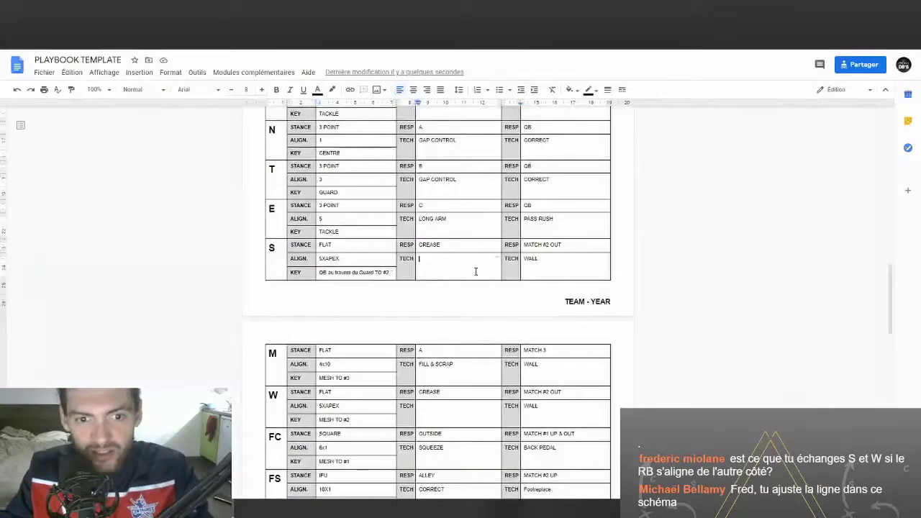
{"action": "double_click", "coordinate": [322, 378]}
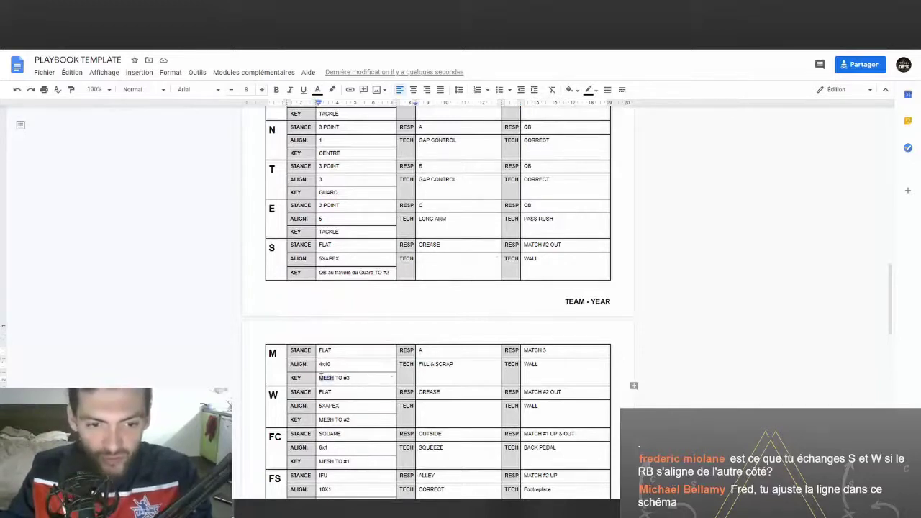
{"action": "key", "text": "Caps_Lock"}
{"action": "type", "text": "QB"}
{"action": "key", "text": "Caps_Lock"}
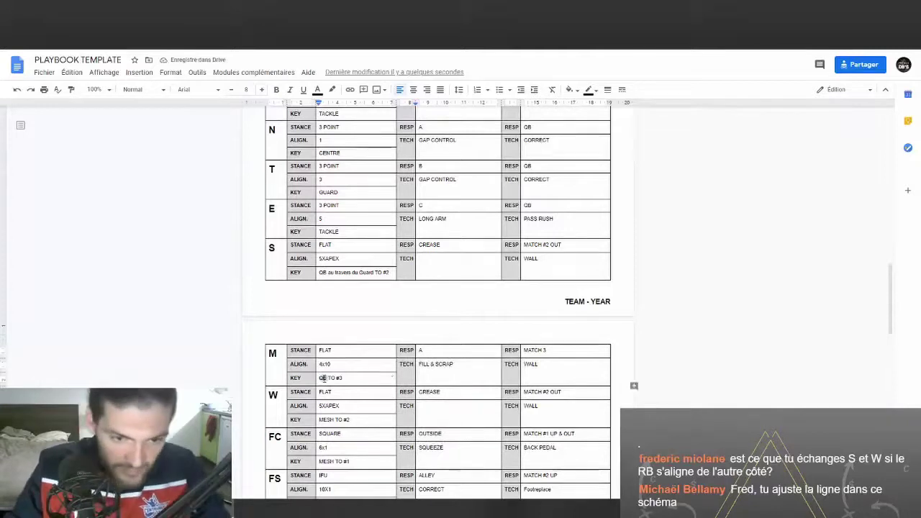
{"action": "key", "text": "Caps_Lock"}
{"action": "double_click", "coordinate": [324, 378]}
{"action": "type", "text": "RB"}
{"action": "key", "text": "Caps_Lock"}
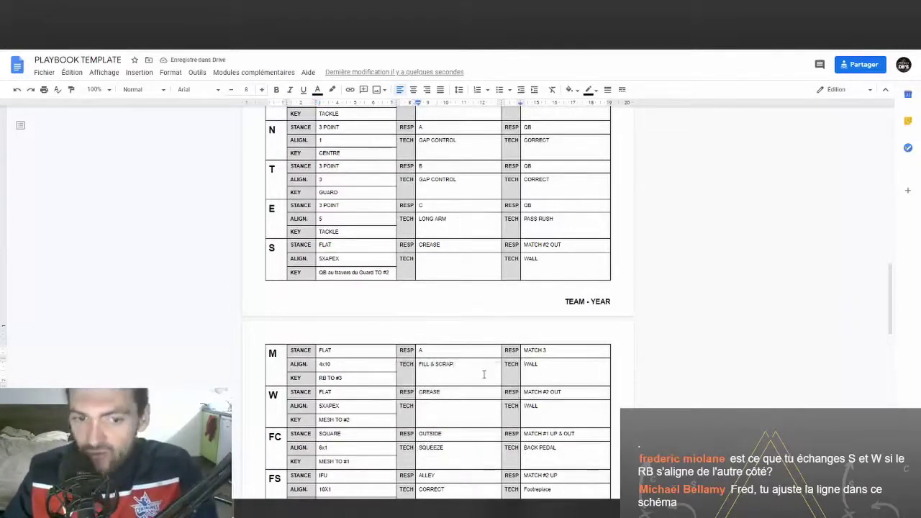
{"action": "left_click", "coordinate": [483, 374]}
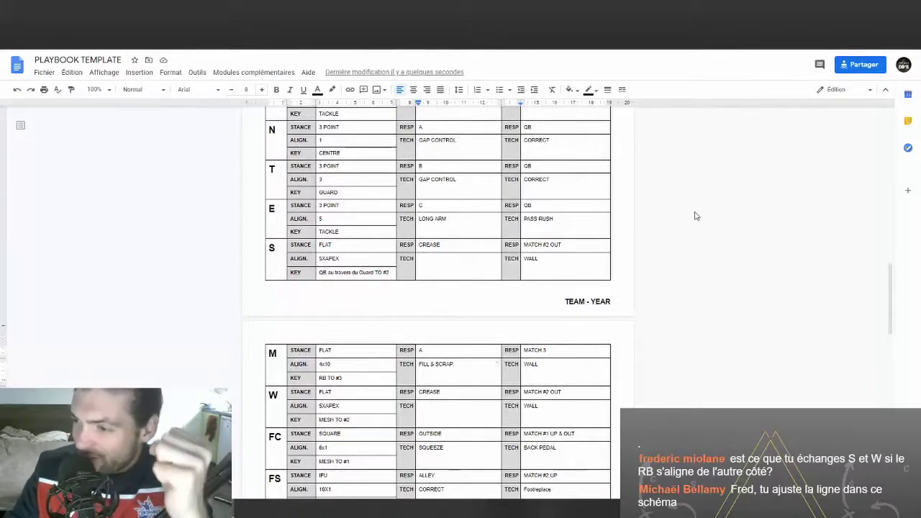
Review the document's formation diagram and position table, and examine the FS-side #2 player's route arrow in the Playbook du live slides.
{"action": "scroll", "coordinate": [695, 216], "scroll_direction": "up", "scroll_amount": 15}
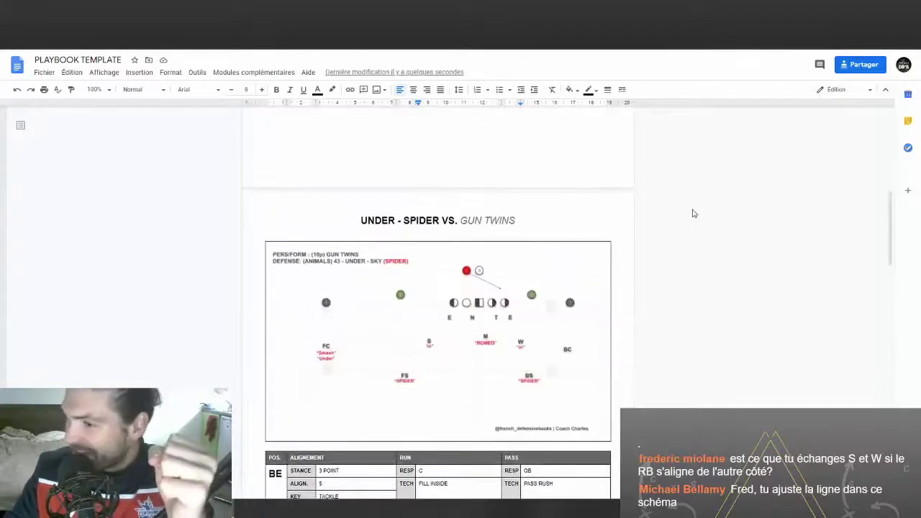
{"action": "scroll", "coordinate": [694, 214], "scroll_direction": "down", "scroll_amount": 12}
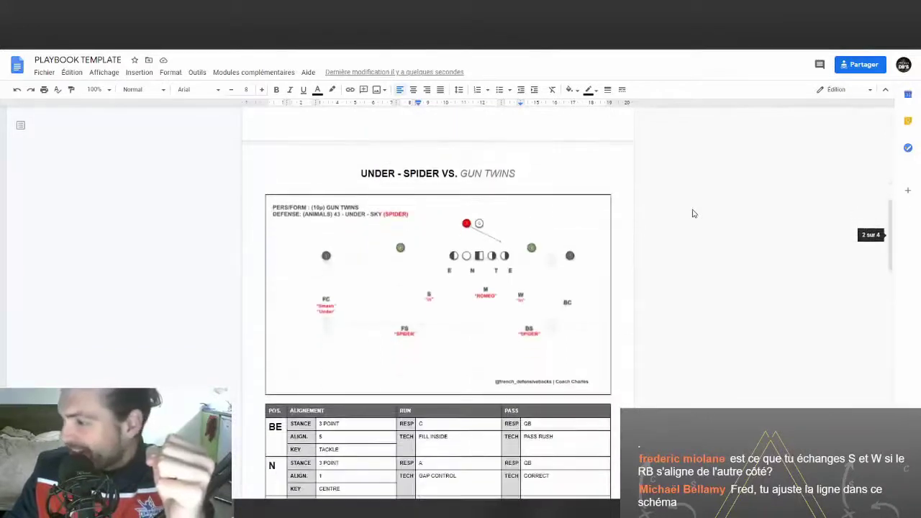
{"action": "scroll", "coordinate": [694, 214], "scroll_direction": "up", "scroll_amount": 3}
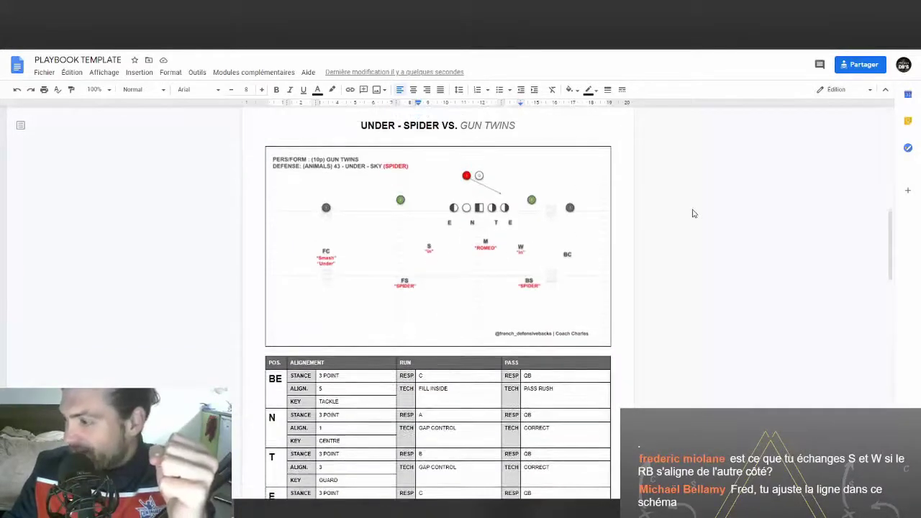
{"action": "scroll", "coordinate": [669, 216], "scroll_direction": "down", "scroll_amount": 10}
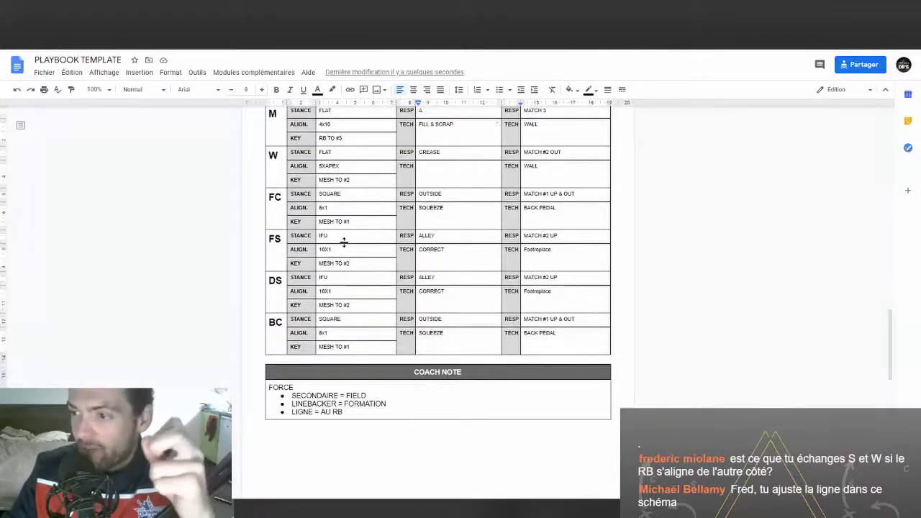
{"action": "scroll", "coordinate": [345, 241], "scroll_direction": "up", "scroll_amount": 20}
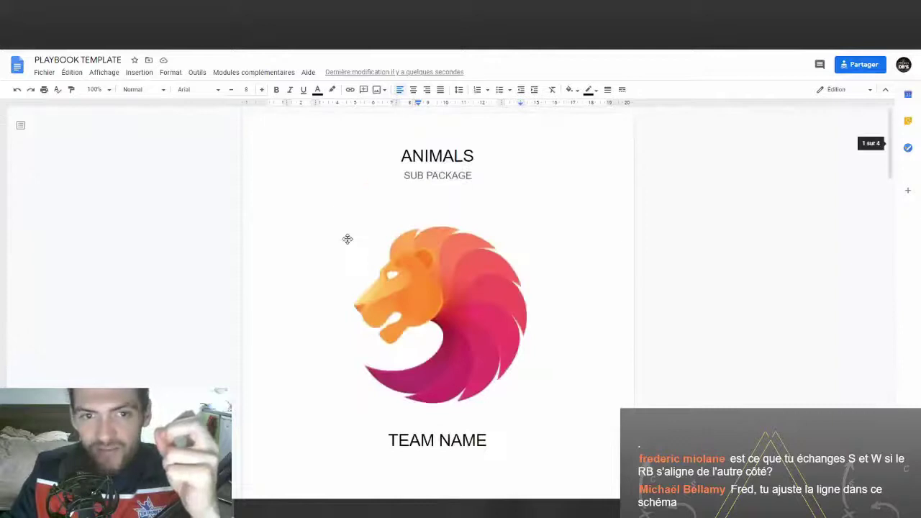
{"action": "key", "text": "ctrl+Tab"}
{"action": "left_click_drag", "start_coordinate": [474, 264], "coordinate": [514, 313]}
{"action": "left_click", "coordinate": [438, 214]}
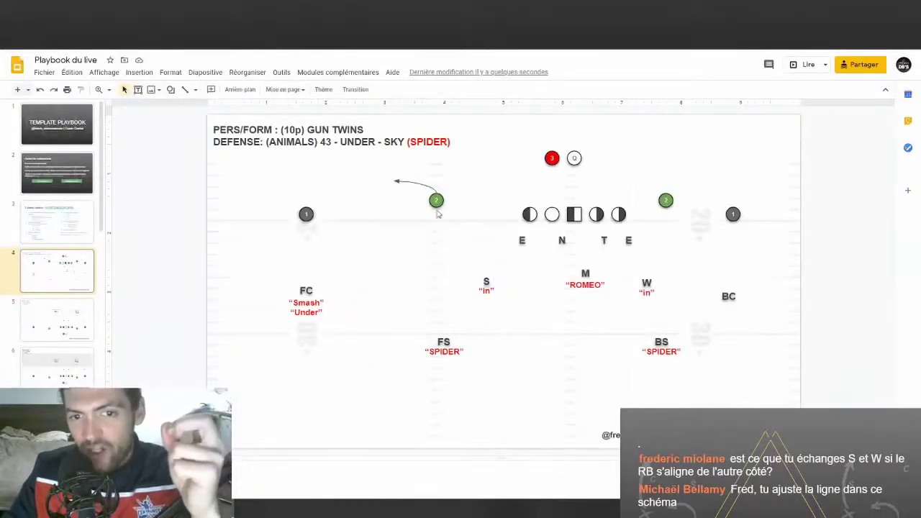
{"action": "left_click_drag", "start_coordinate": [365, 173], "coordinate": [452, 220]}
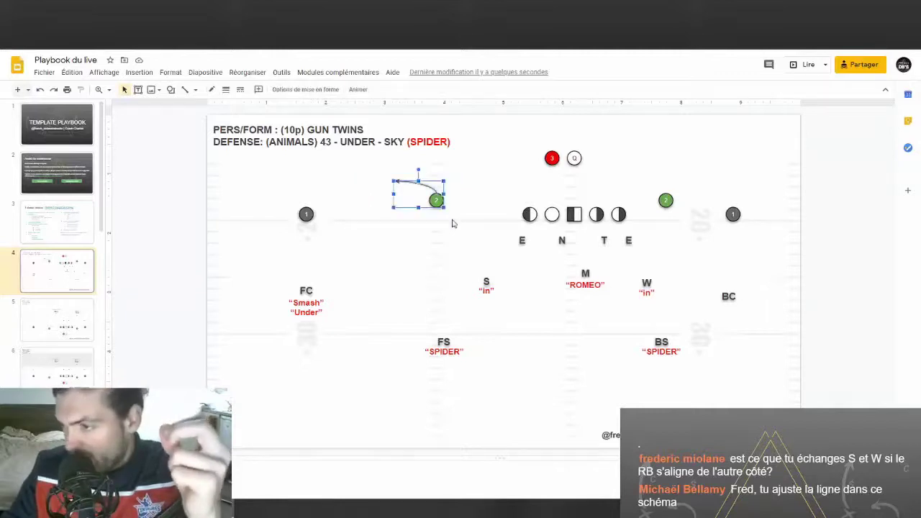
{"action": "left_click", "coordinate": [421, 253]}
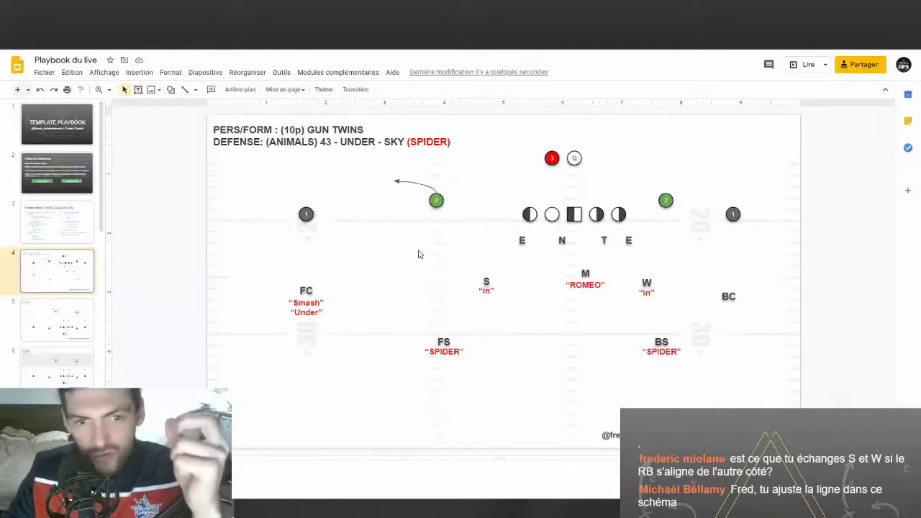
Draw a temporary arrow from the FS up toward the #2 player's outside route and delete it.
{"action": "left_click", "coordinate": [195, 90]}
{"action": "left_click", "coordinate": [202, 122]}
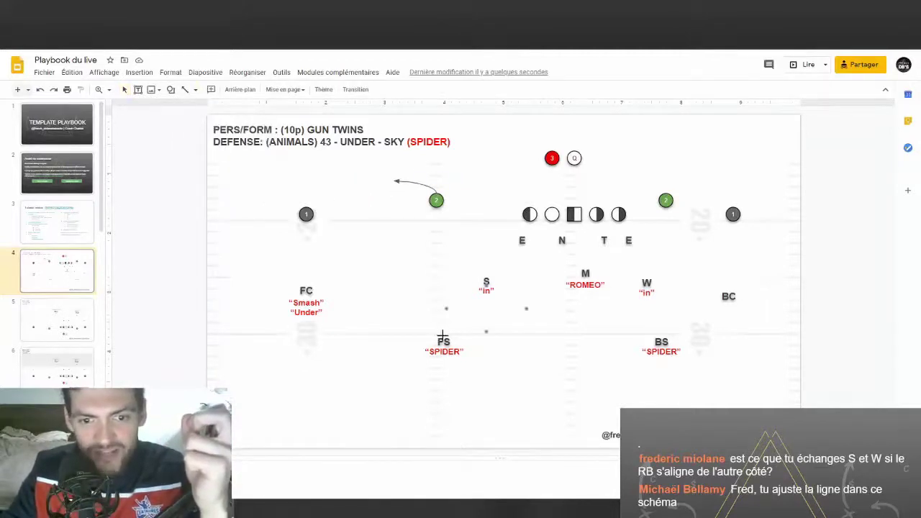
{"action": "left_click_drag", "start_coordinate": [444, 334], "coordinate": [391, 223]}
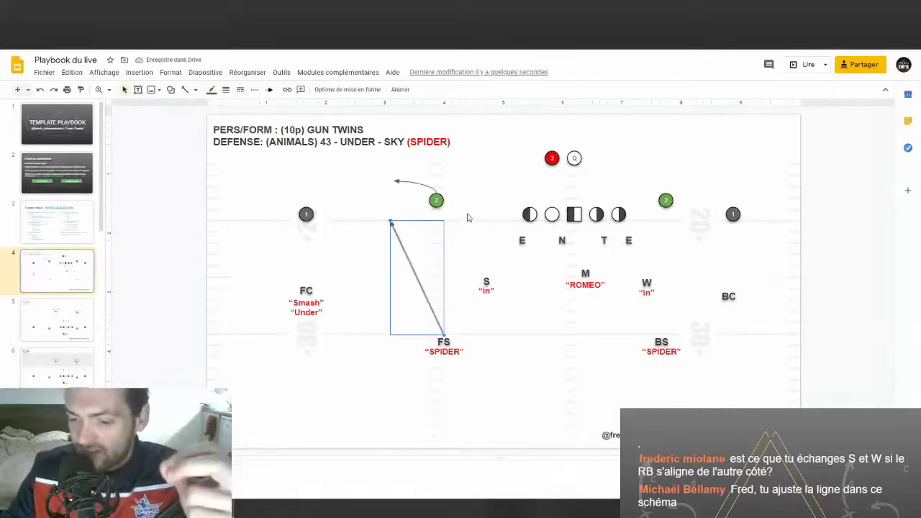
{"action": "key", "text": "Delete"}
Back in the playbook template document, append "(RPO = DO IT" after ALLEY in the FS position's run responsibility.
{"action": "key", "text": "ctrl+Tab"}
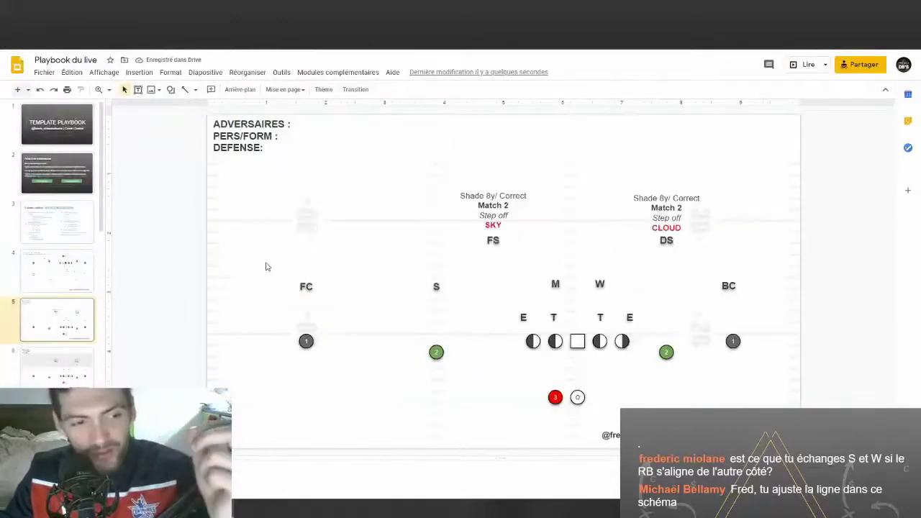
{"action": "scroll", "coordinate": [350, 346], "scroll_direction": "down", "scroll_amount": 20}
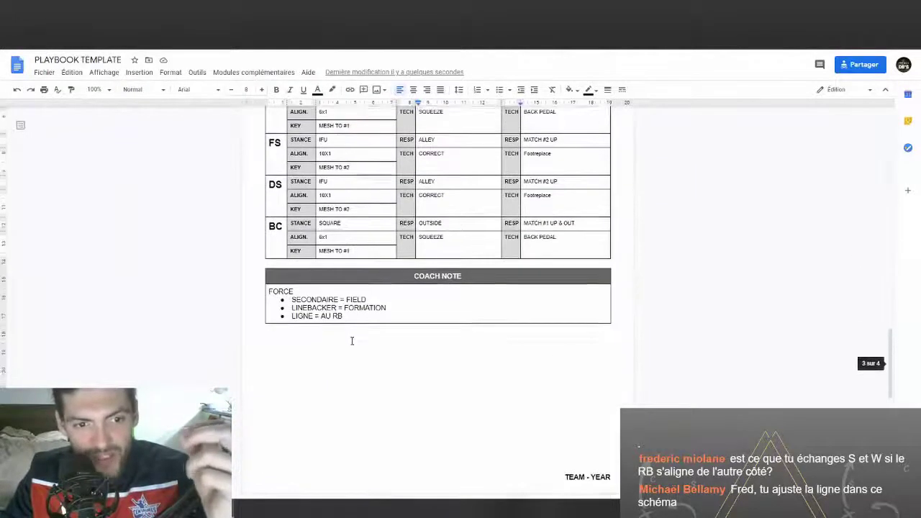
{"action": "scroll", "coordinate": [353, 340], "scroll_direction": "up", "scroll_amount": 2}
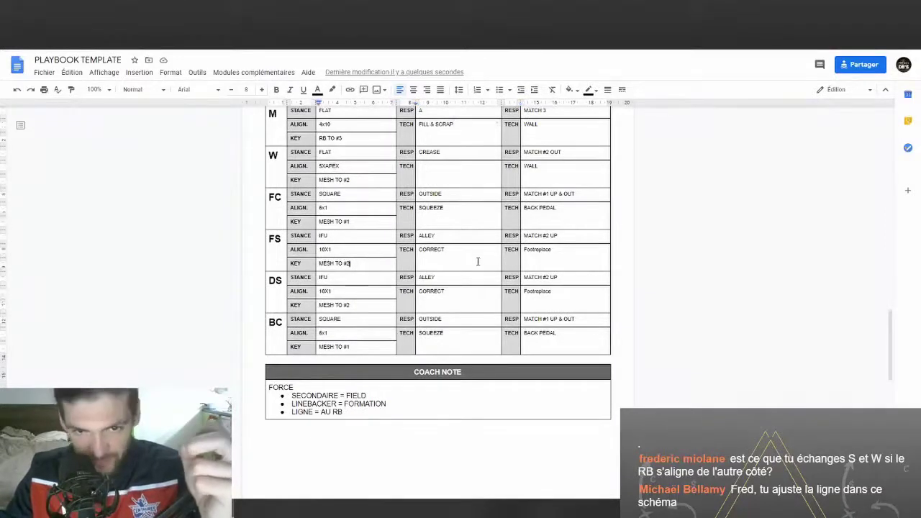
{"action": "scroll", "coordinate": [444, 259], "scroll_direction": "up", "scroll_amount": 1}
{"action": "scroll", "coordinate": [444, 258], "scroll_direction": "up", "scroll_amount": 3}
{"action": "scroll", "coordinate": [442, 302], "scroll_direction": "down", "scroll_amount": 1}
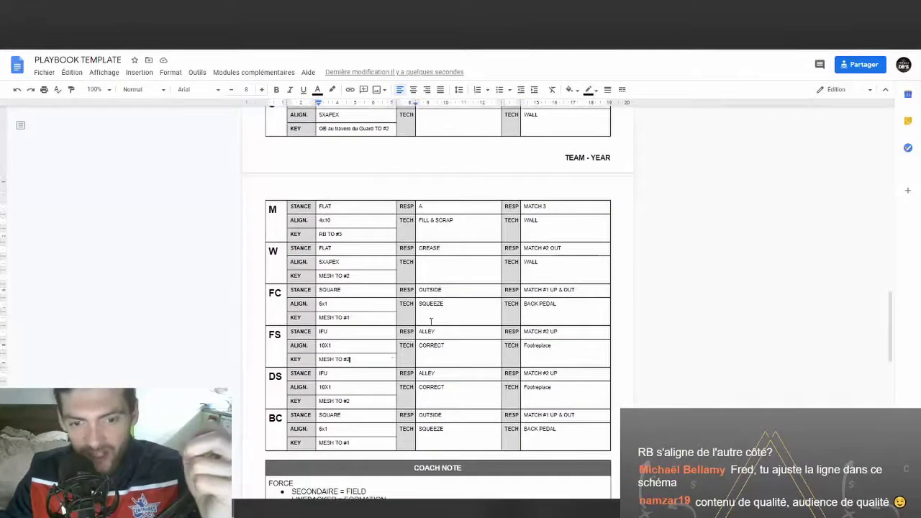
{"action": "left_click", "coordinate": [436, 332]}
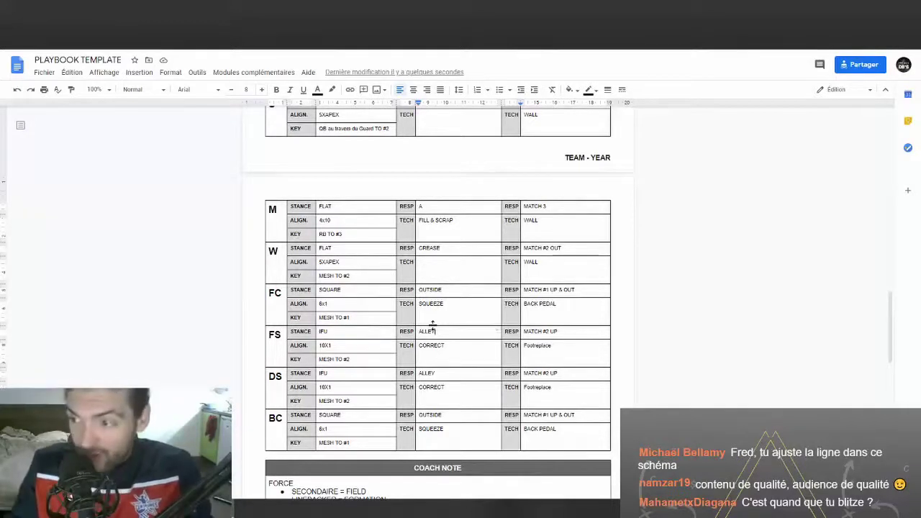
{"action": "left_click", "coordinate": [452, 346]}
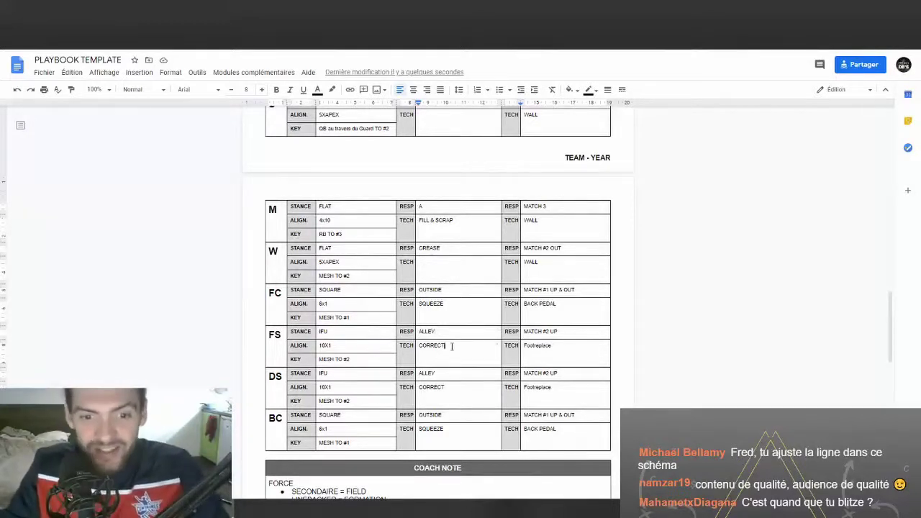
{"action": "type", "text": "(I"}
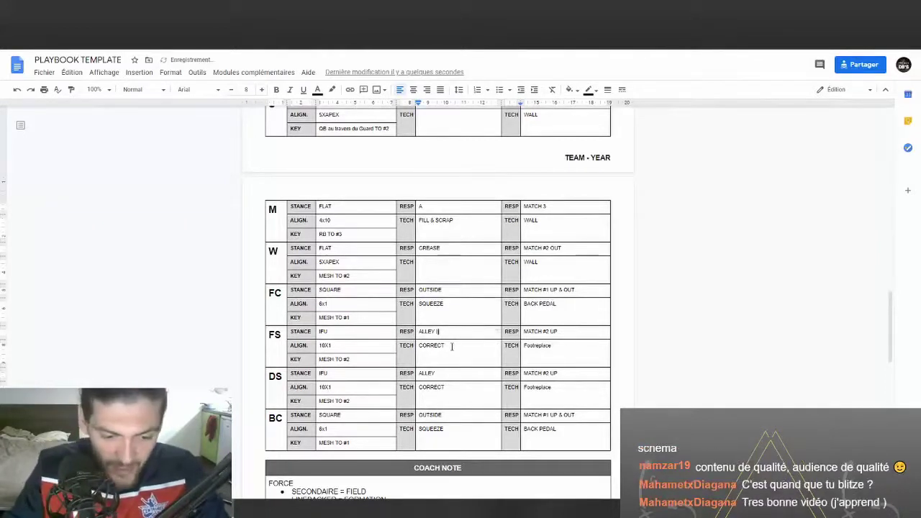
{"action": "key", "text": "Caps_Lock"}
{"action": "type", "text": "RPO"}
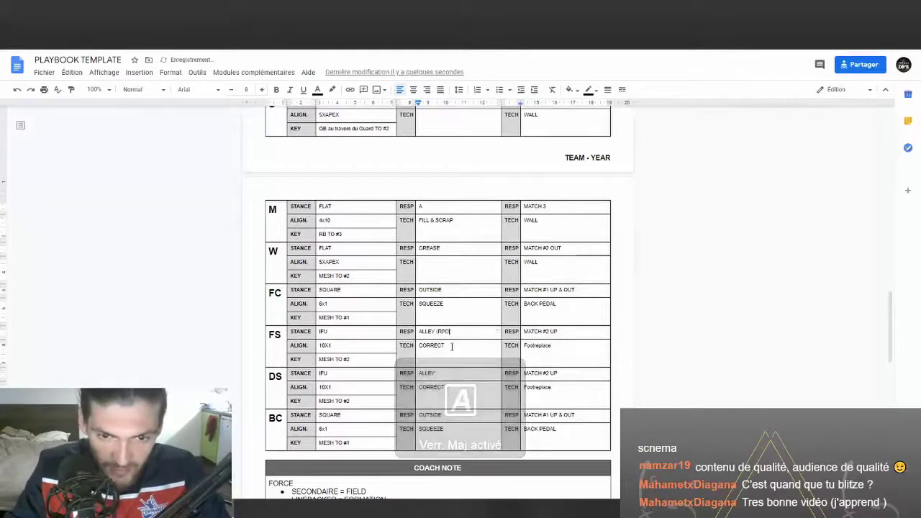
{"action": "key", "text": "Caps_Lock"}
{"action": "type", "text": "="}
{"action": "key", "text": "Caps_Lock"}
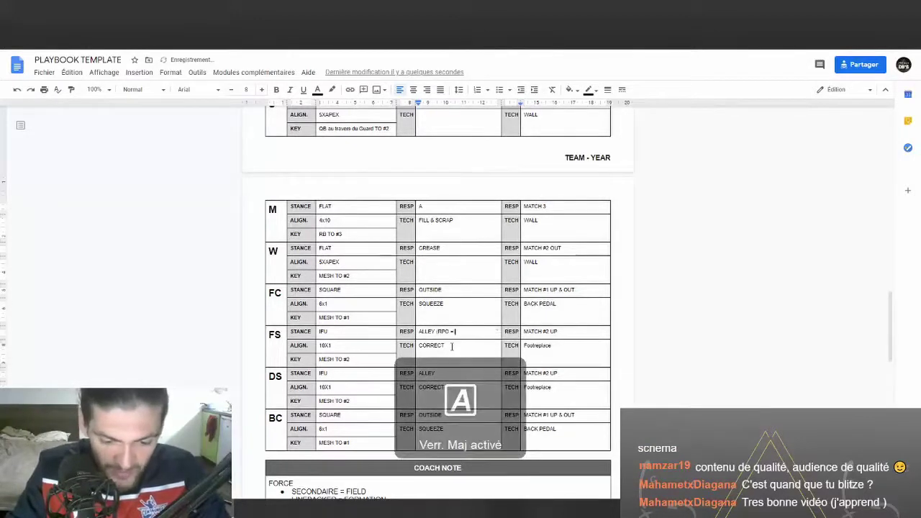
{"action": "type", "text": "DO IT"}
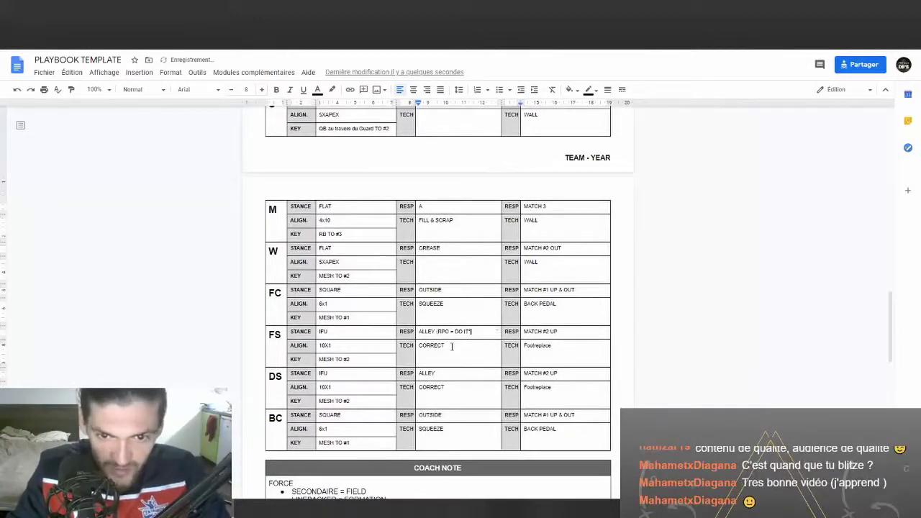
Replace "DO IT" with "#2" in the FS position's run responsibility.
{"action": "key", "text": "BackSpace"}
{"action": "key", "text": "BackSpace"}
{"action": "key", "text": "BackSpace"}
{"action": "key", "text": "BackSpace"}
{"action": "key", "text": "BackSpace"}
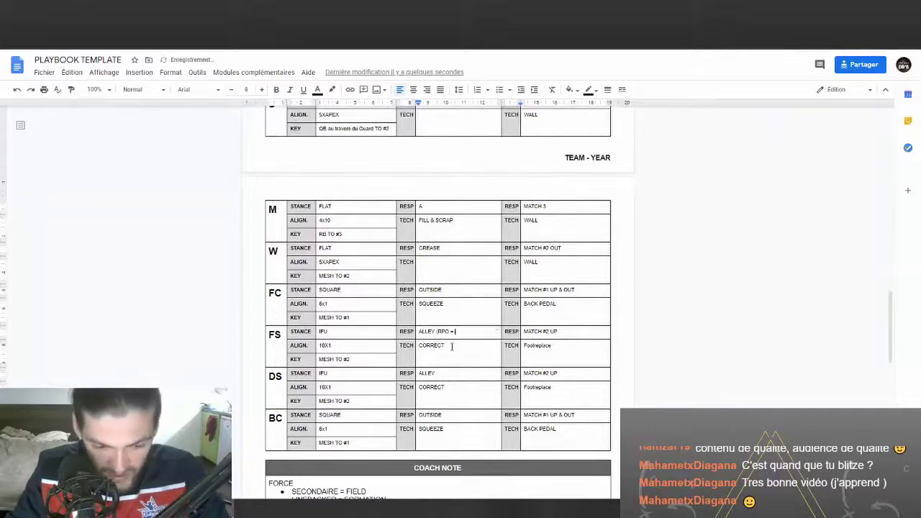
{"action": "type", "text": "#"}
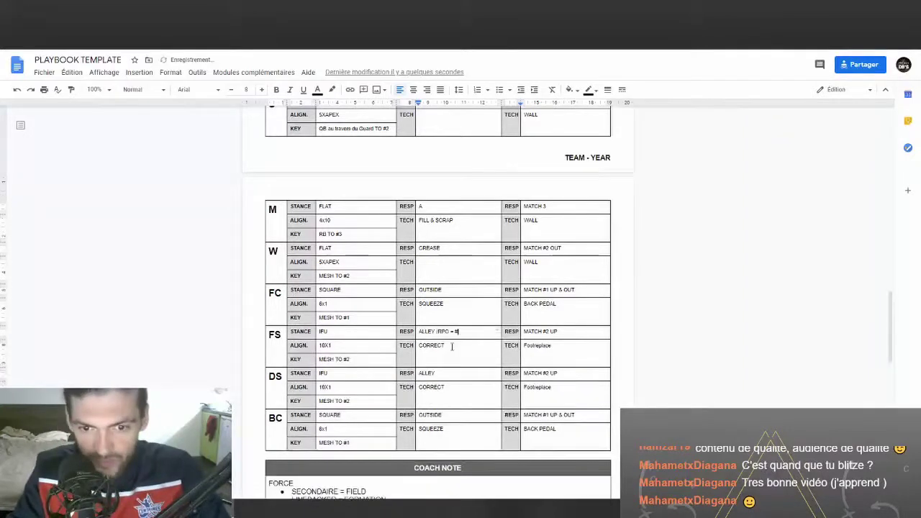
{"action": "type", "text": "2)"}
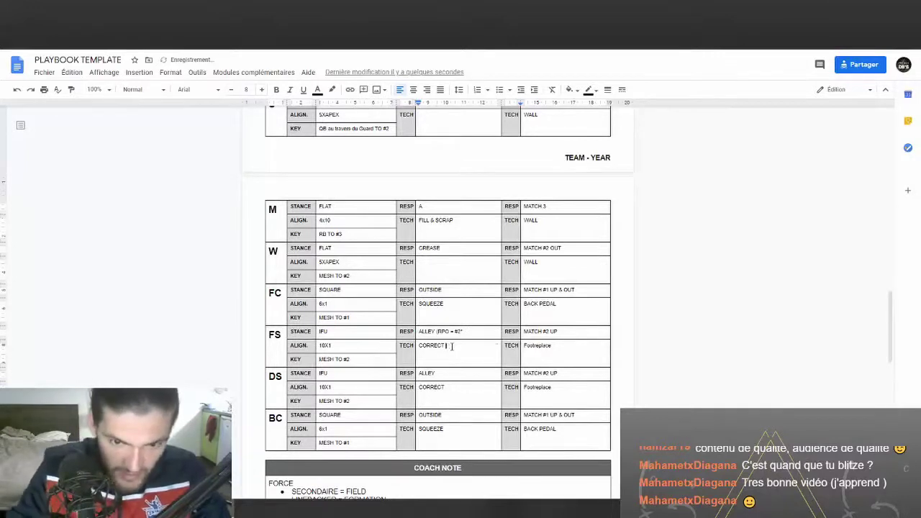
Append "(DO IT)" to the FS position's run technique and correct the closing parenthesis after "#2" in its responsibility.
{"action": "key", "text": "Caps_Lock"}
{"action": "key", "text": "Caps_Lock"}
{"action": "type", "text": "(DO IT"}
{"action": "key", "text": "Caps_Lock"}
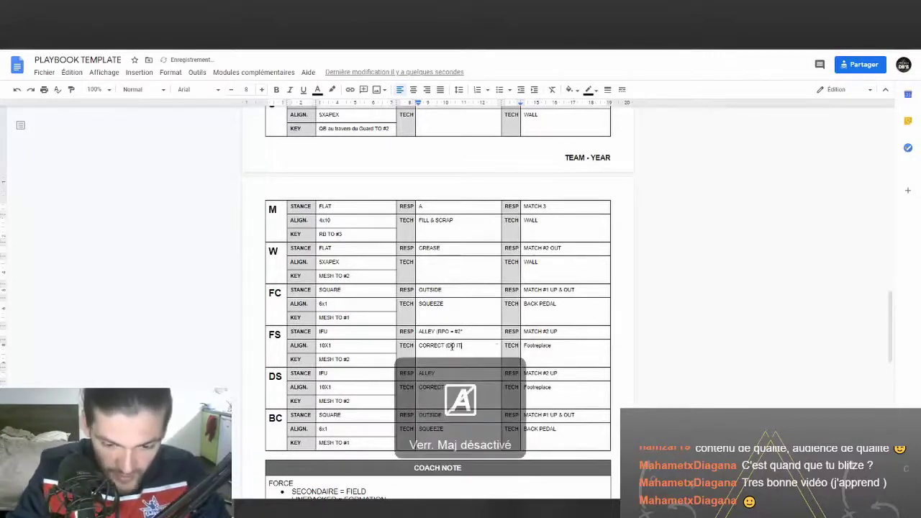
{"action": "type", "text": ")"}
{"action": "left_click", "coordinate": [485, 331]}
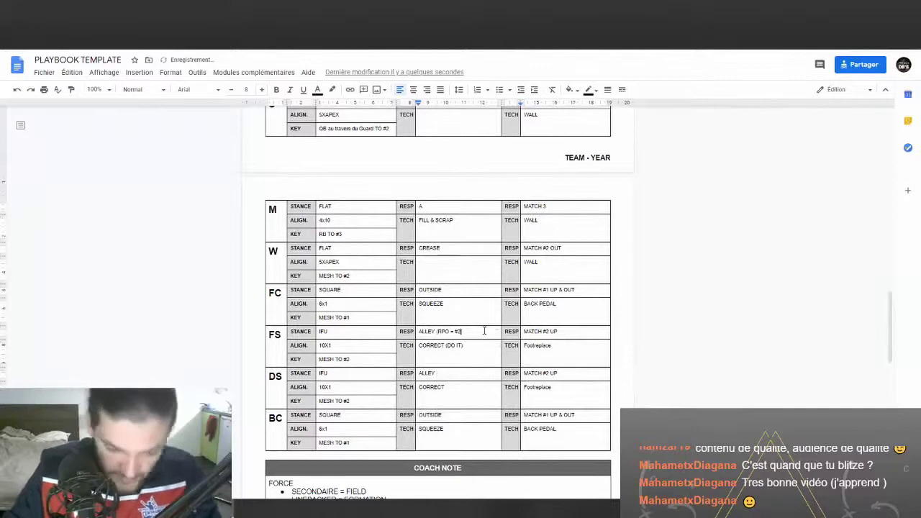
{"action": "type", "text": ")"}
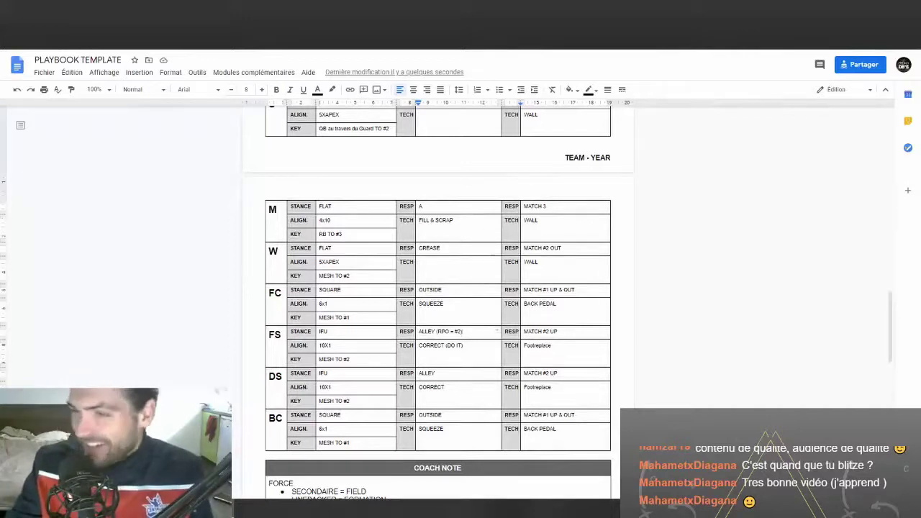
Go back to the Under - Spider vs. Gun Twins formation diagram in the document.
{"action": "scroll", "coordinate": [468, 349], "scroll_direction": "up", "scroll_amount": 20}
{"action": "scroll", "coordinate": [468, 349], "scroll_direction": "down", "scroll_amount": 6}
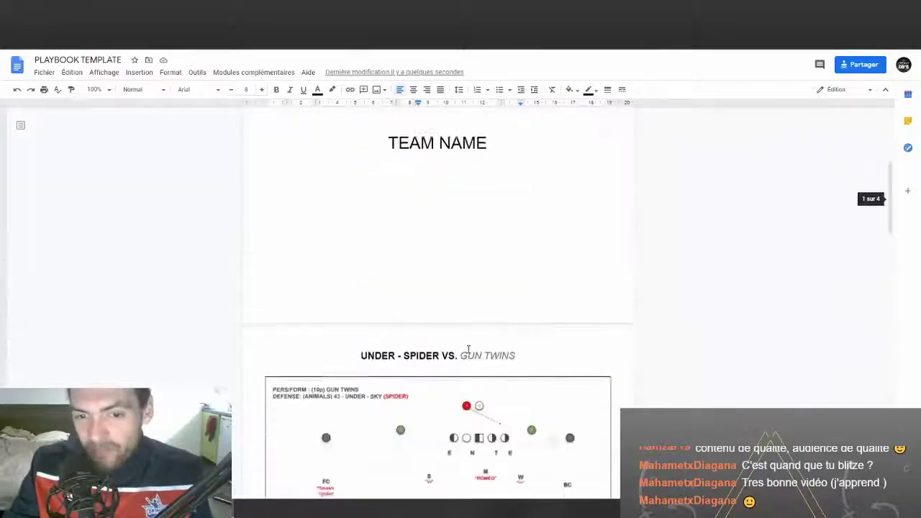